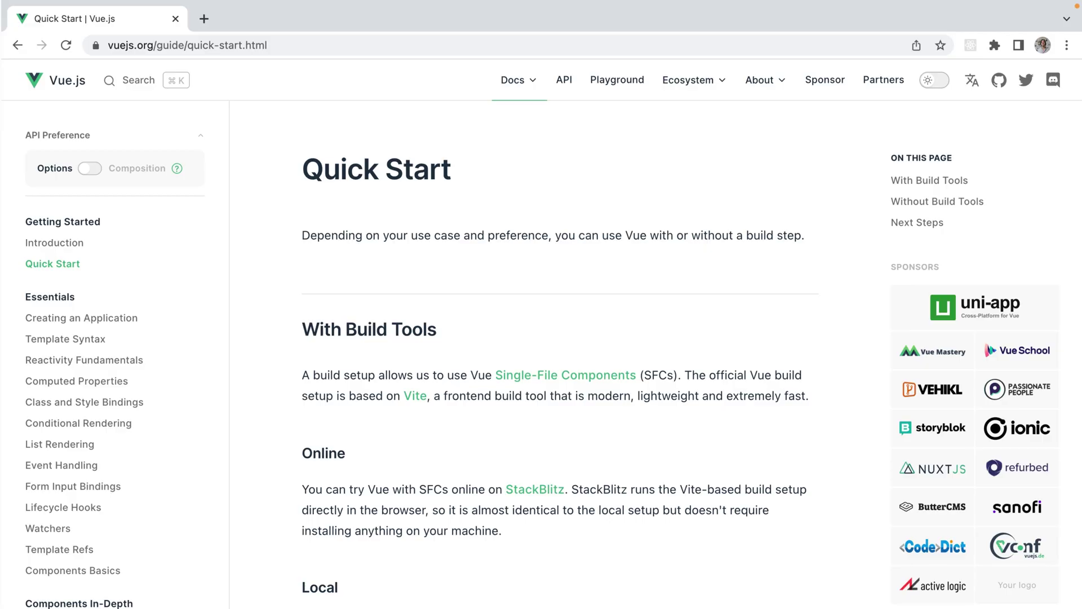
scroll(766, 574, "down", 1)
scroll(767, 574, "down", 3)
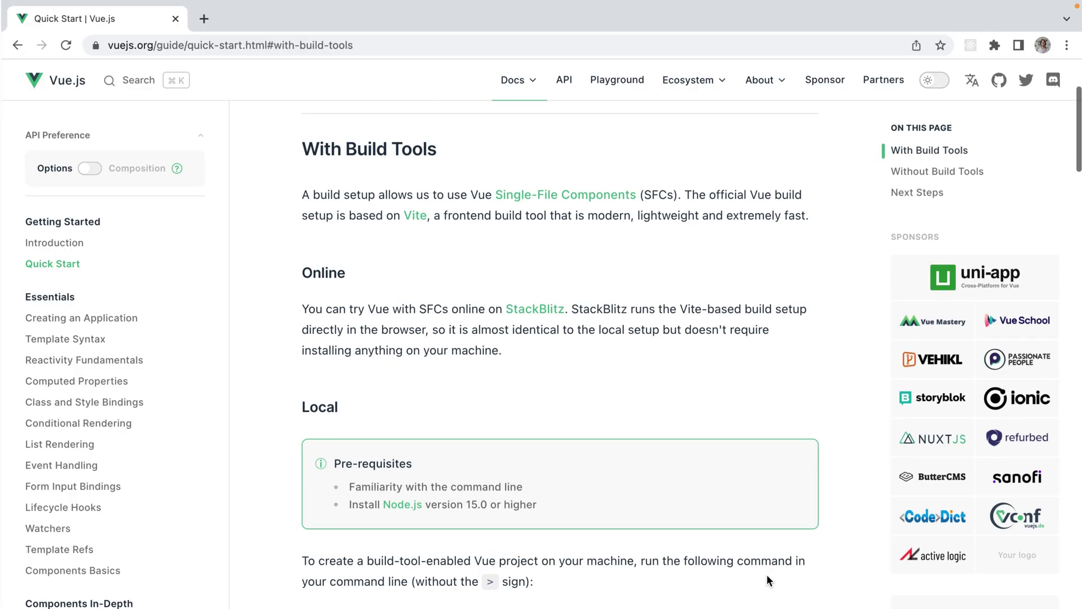
scroll(766, 574, "down", 1)
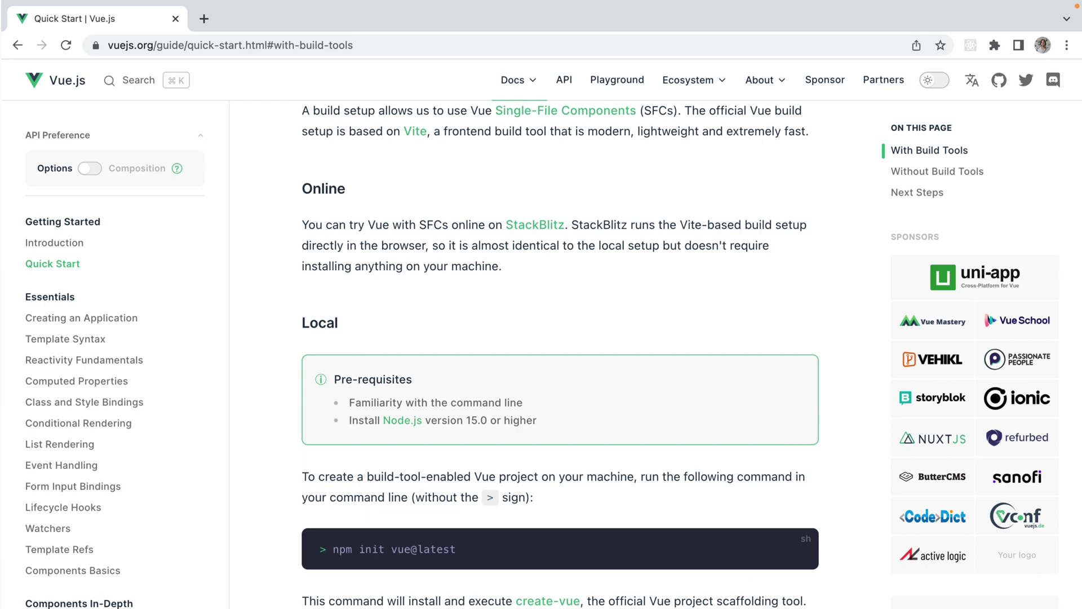
- Select the npm init vue@latest command in the Vue Quick Start's Local section
left_click_drag(462, 551, 334, 552)
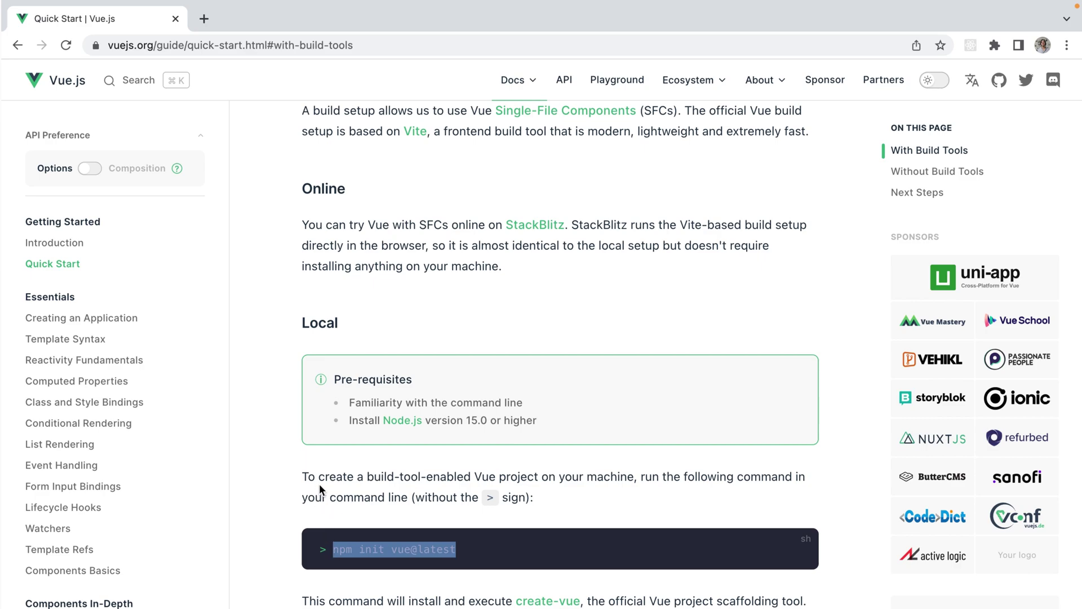
left_click_drag(554, 422, 401, 427)
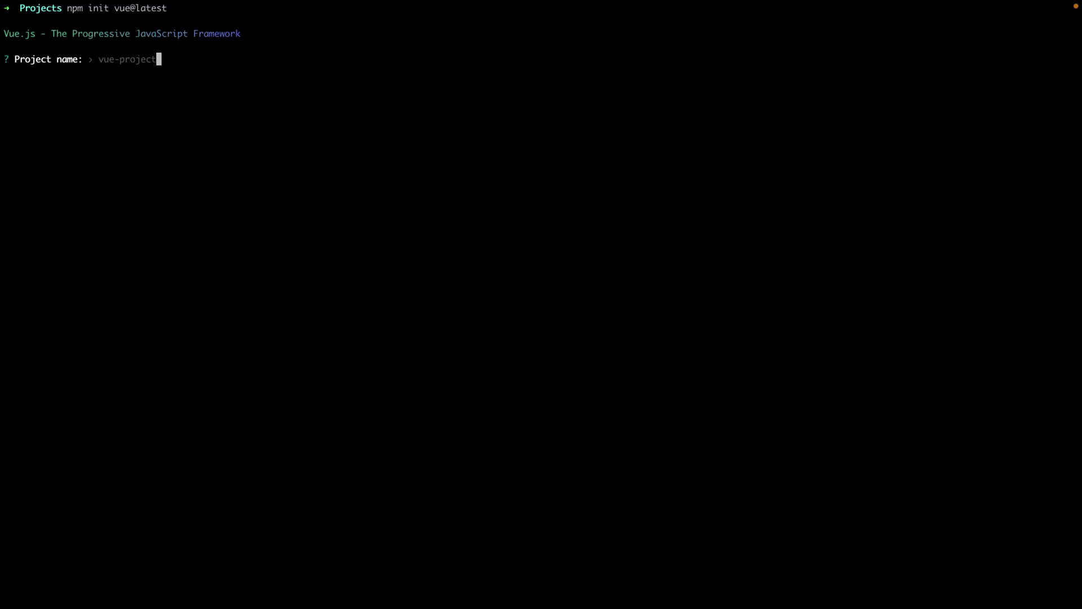
type("wizz-test-app")
- Start create-vue with project name wizz-test-app, skipping TypeScript and adding Vue Router
key("Return")
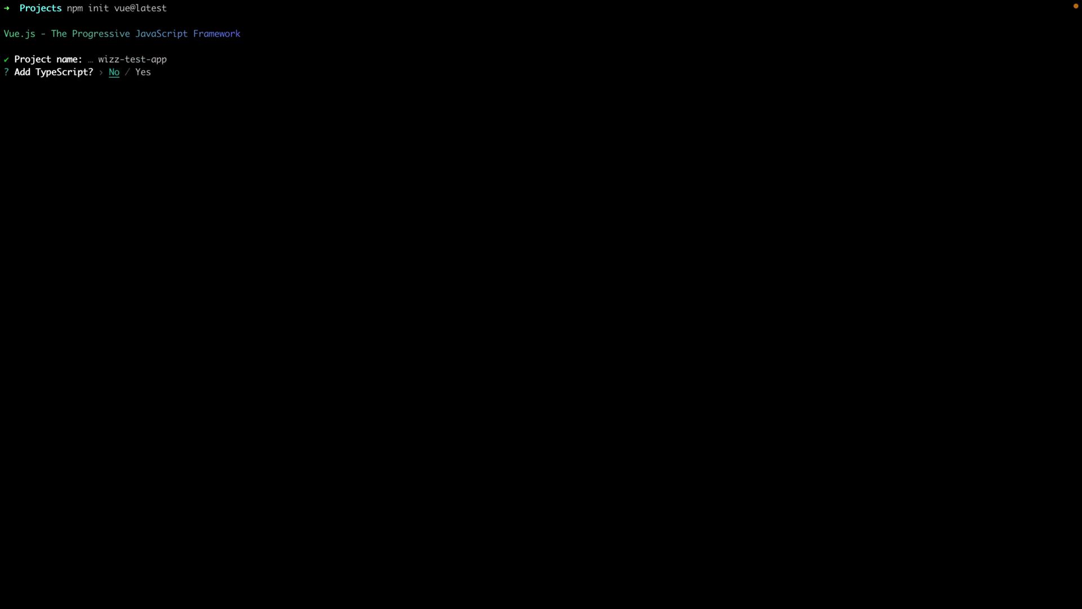
key("Return")
key("Return")
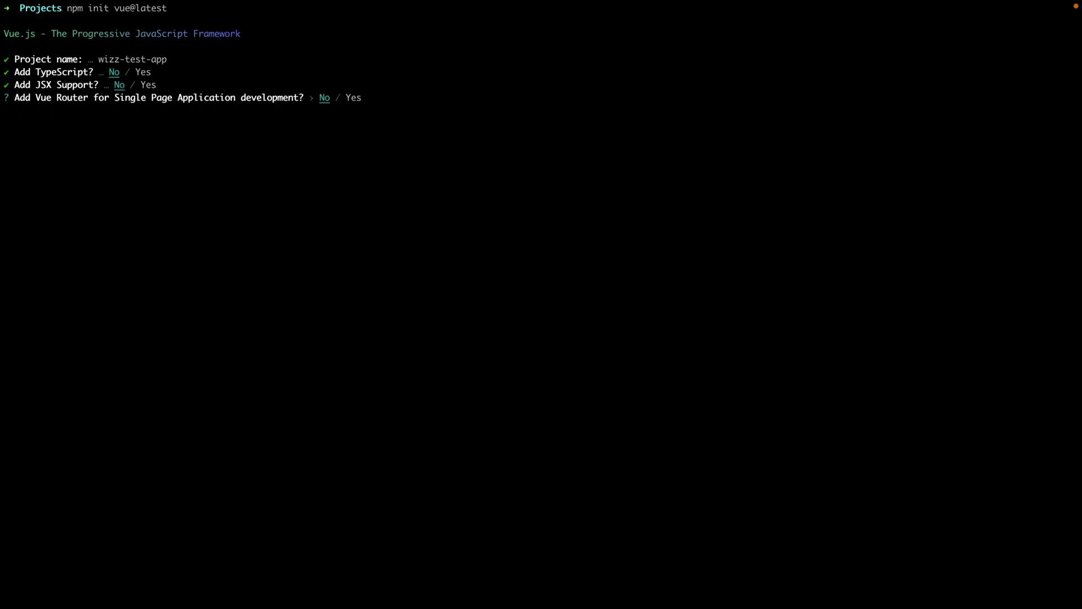
key("Right")
key("Return")
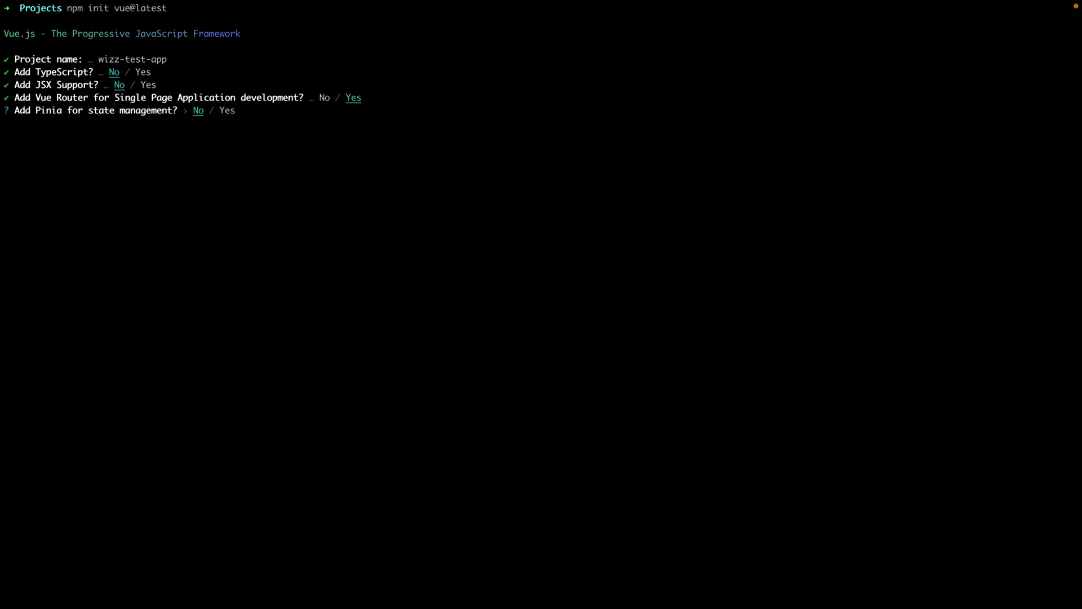
- Add Pinia, ESLint and Prettier, leaving out Vitest and Cypress
key("Return")
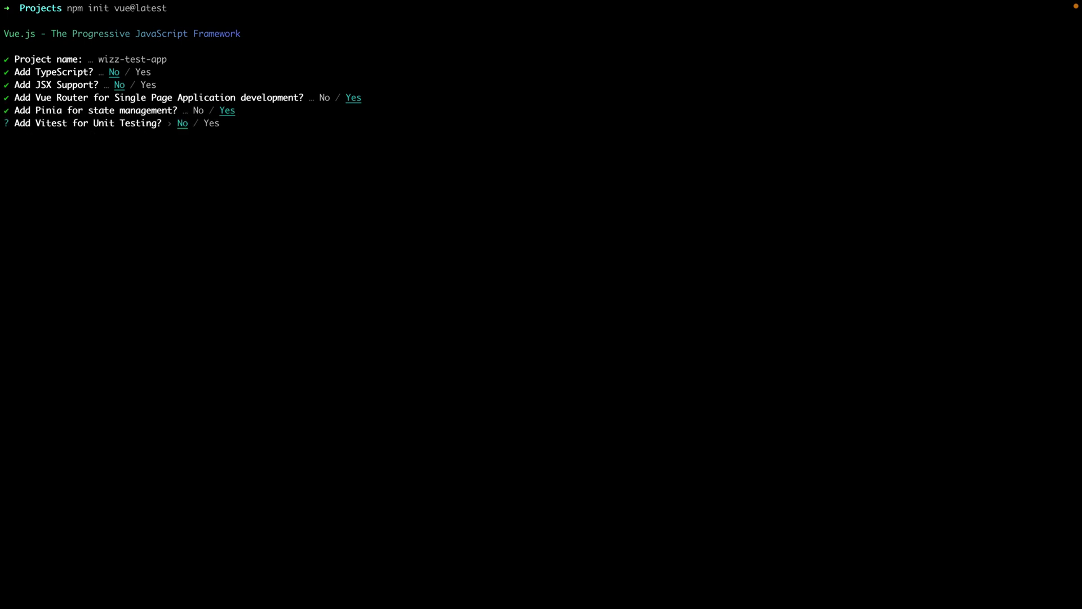
key("Return")
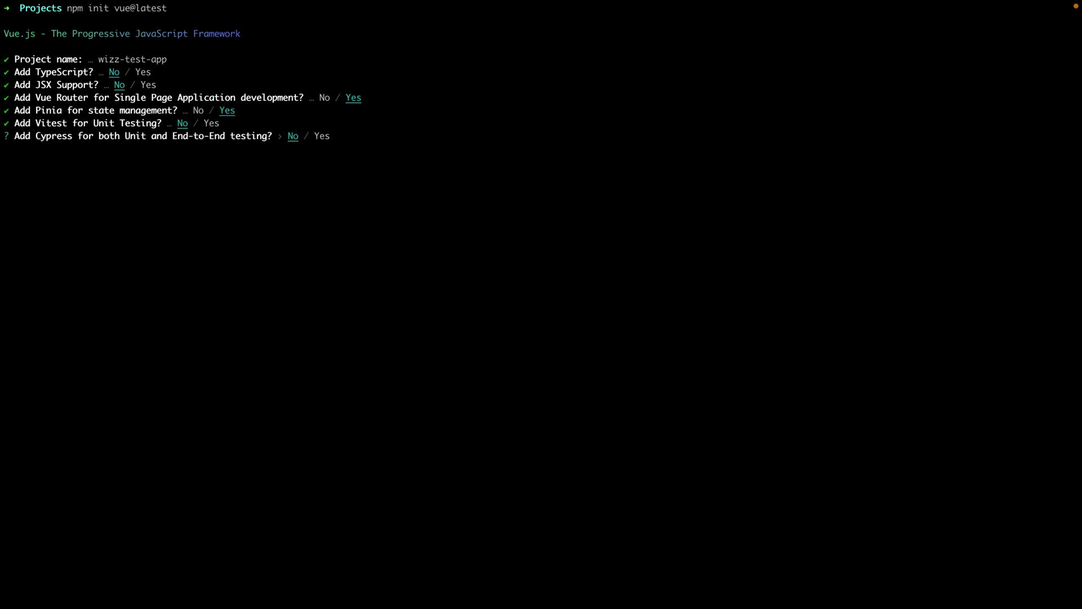
key("Return")
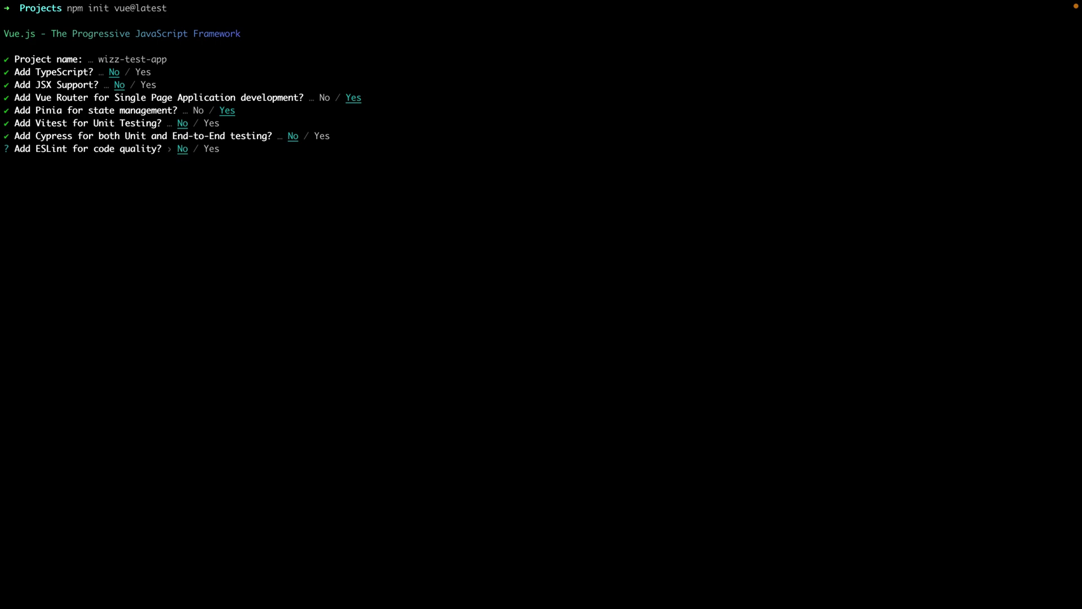
key("Right")
key("Return")
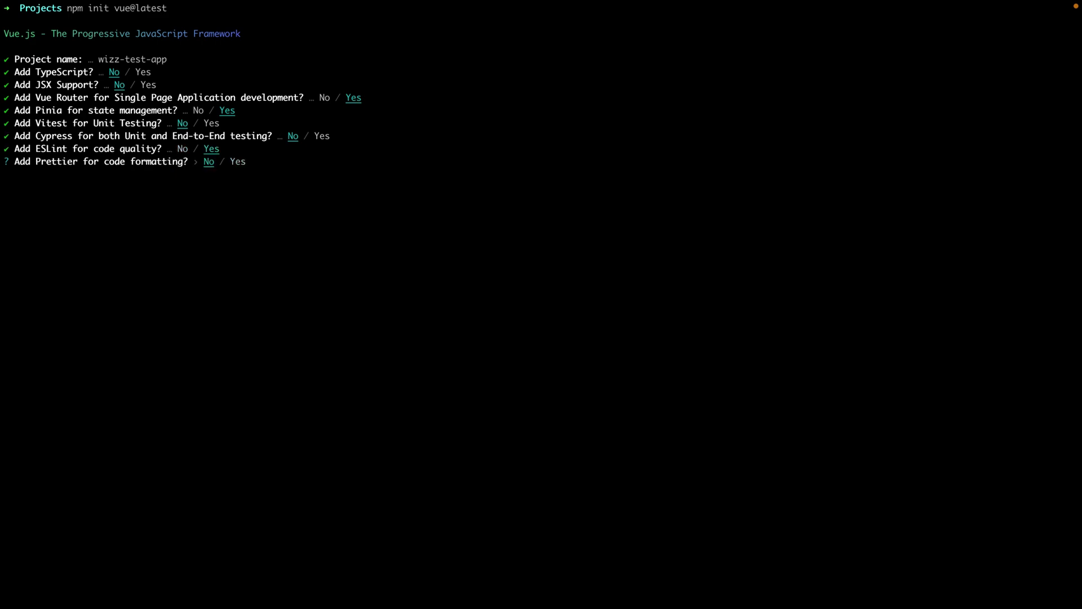
key("Right")
key("Return")
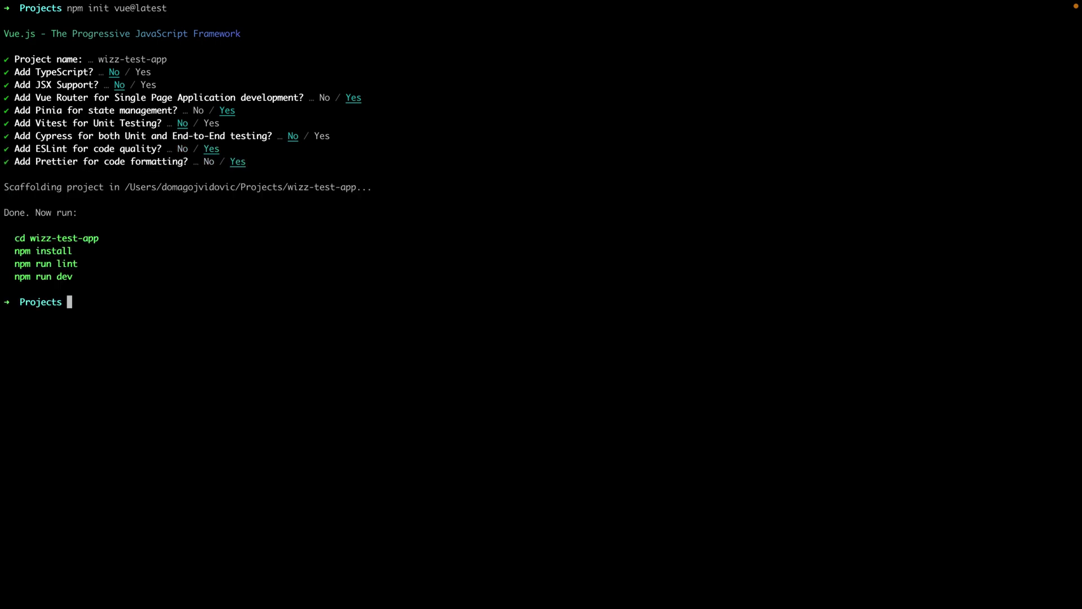
type("cd ")
type("wi")
- Move into the wizz-test-app folder and run npm install
key("Tab")
type("zz-t")
key("Tab")
key("Return")
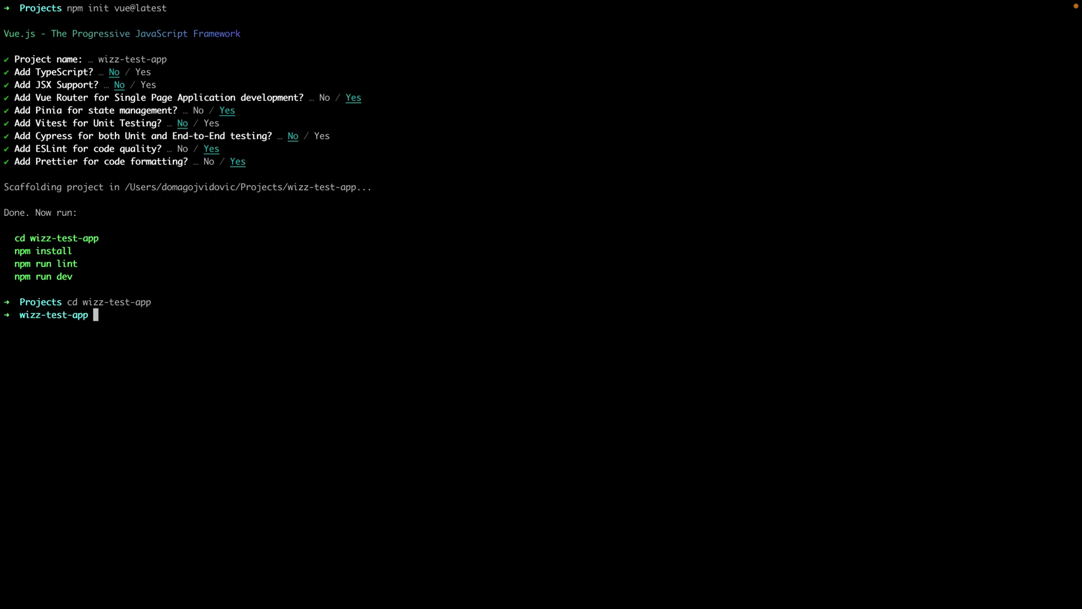
type("npm install")
key("Return")
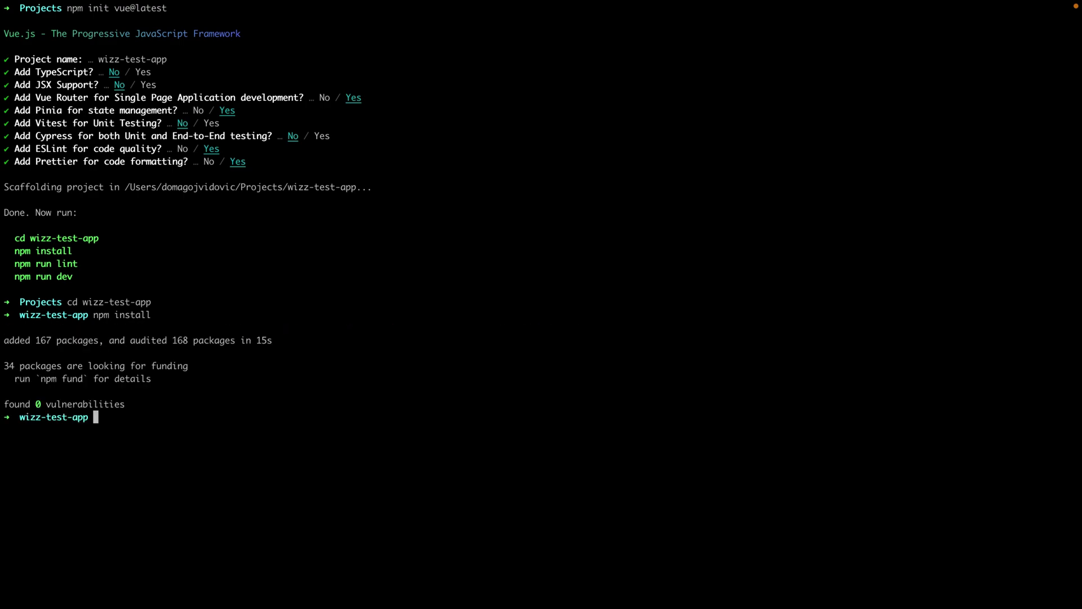
type("npm run lint")
- Run npm run lint, then start the Vite dev server with npm run dev
key("Return")
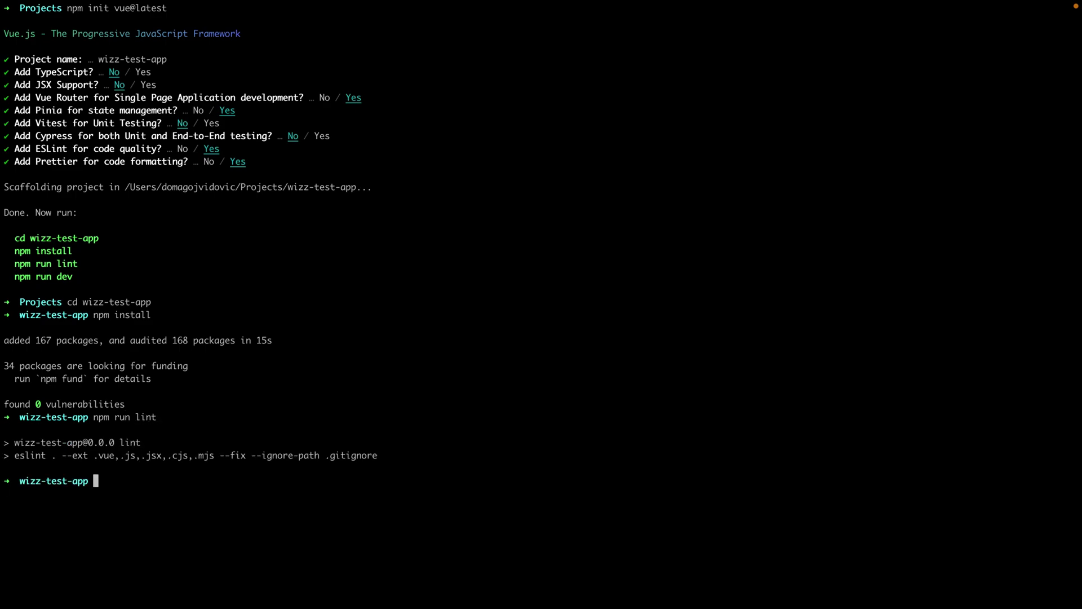
type("npm ")
type("run dev")
key("Return")
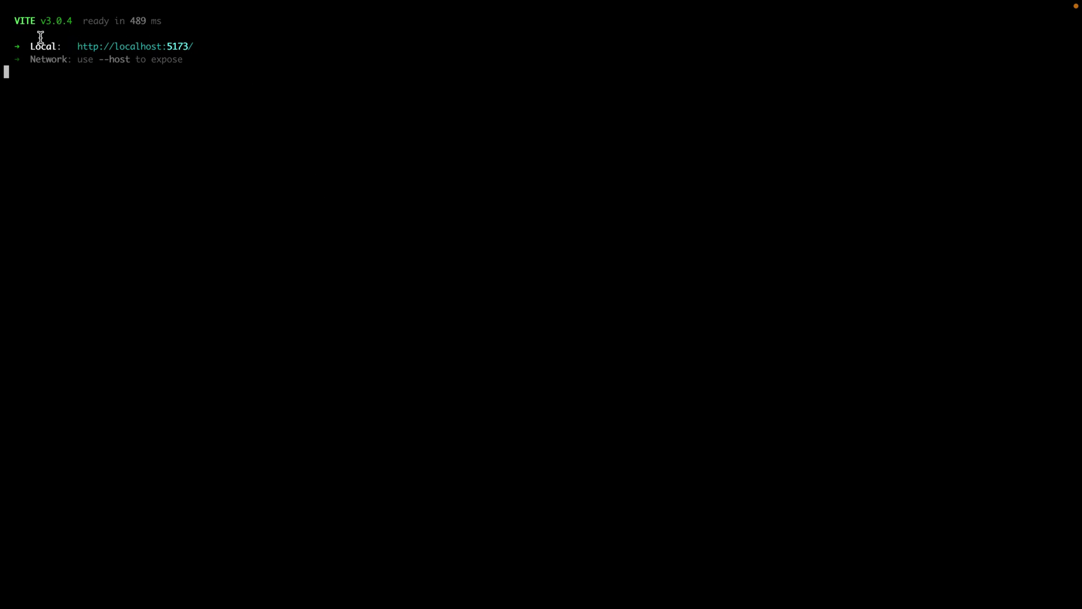
- Open localhost:5173 in the browser and visit the app's About and Home pages
left_click(117, 50, "super")
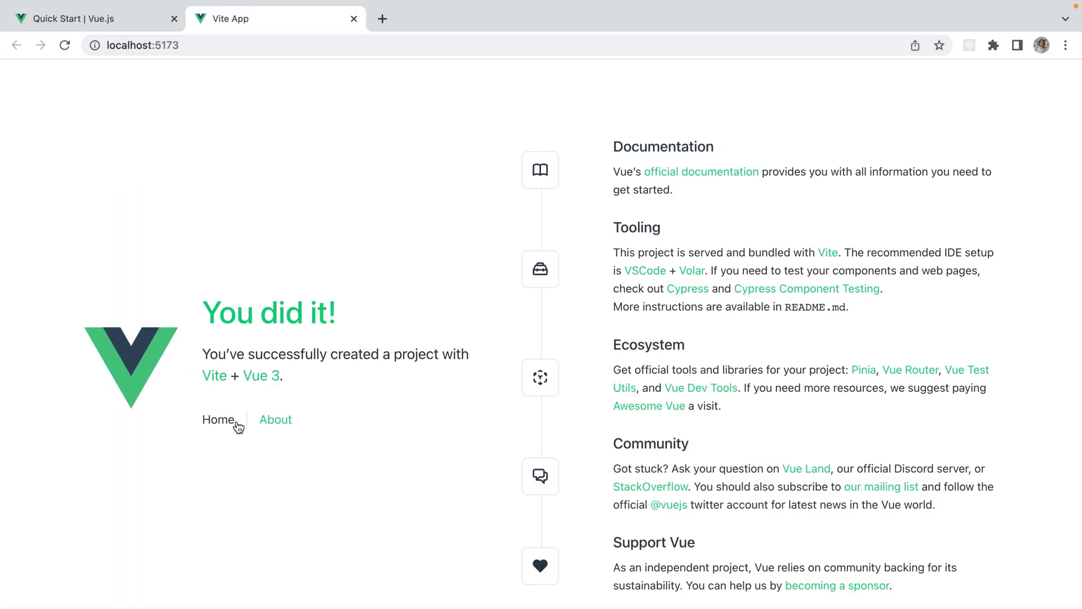
left_click(268, 420)
left_click(211, 419)
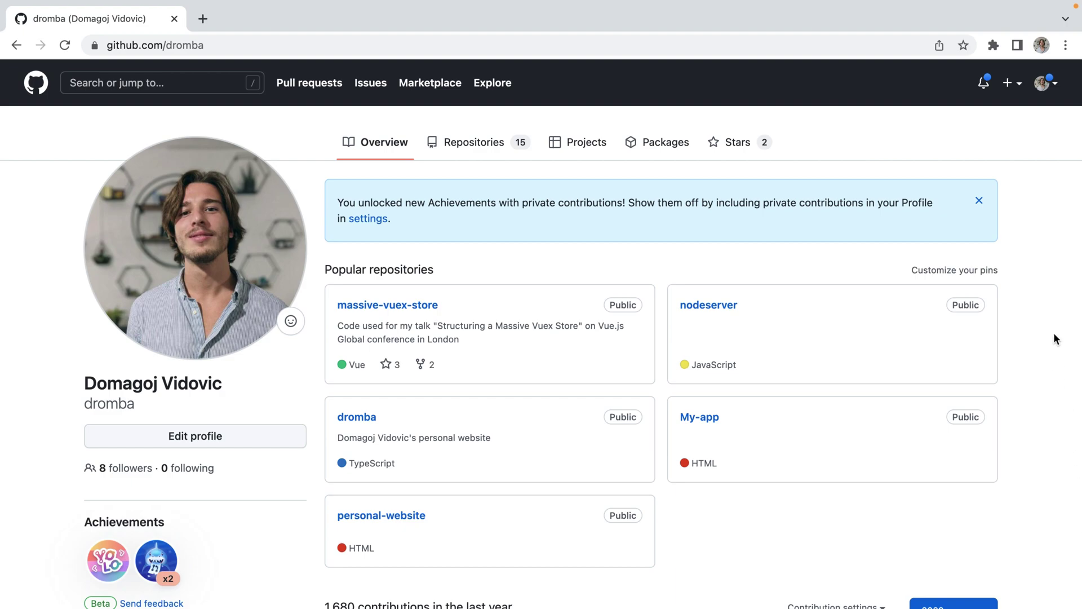
- Create a public GitHub repository named wizz-test-app via the New repository menu
left_click(1017, 84)
left_click(955, 110)
left_click(440, 348)
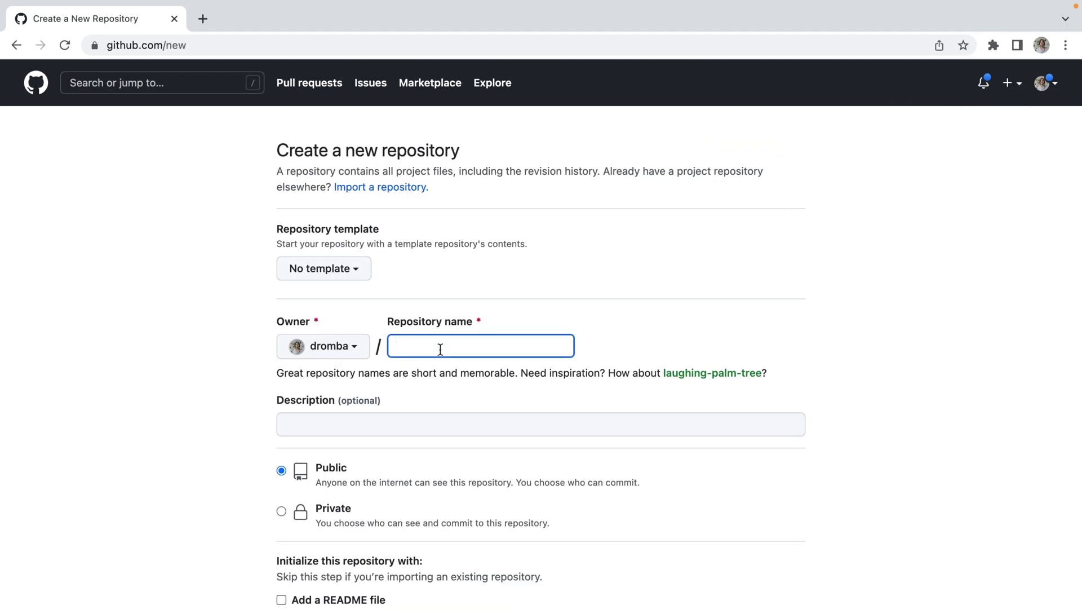
type("wizz-test-app")
scroll(334, 501, "down", 1)
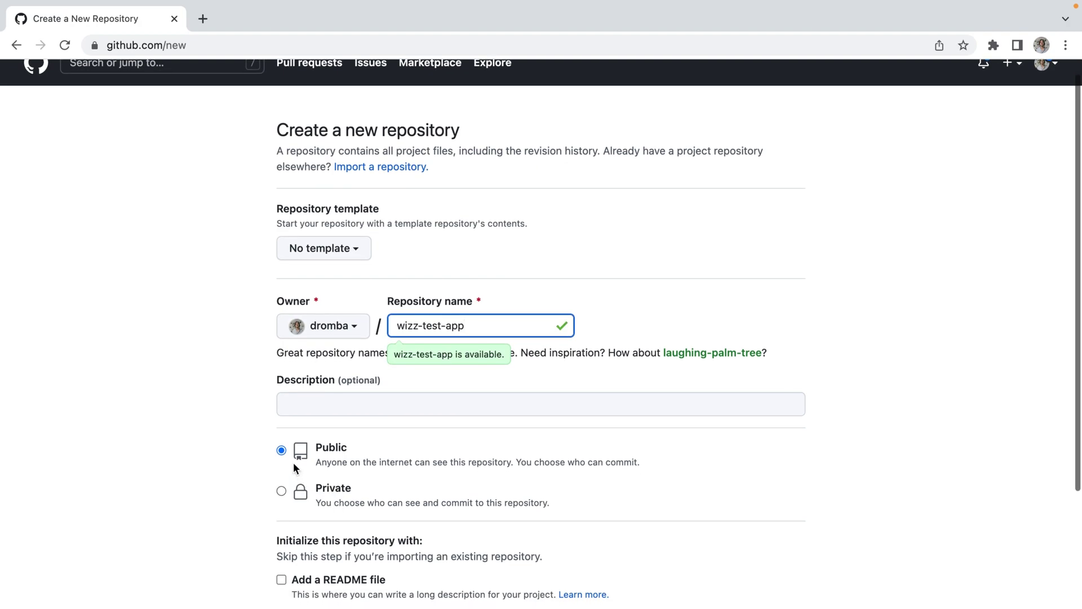
scroll(271, 449, "down", 4)
scroll(286, 398, "down", 1)
scroll(418, 568, "down", 2)
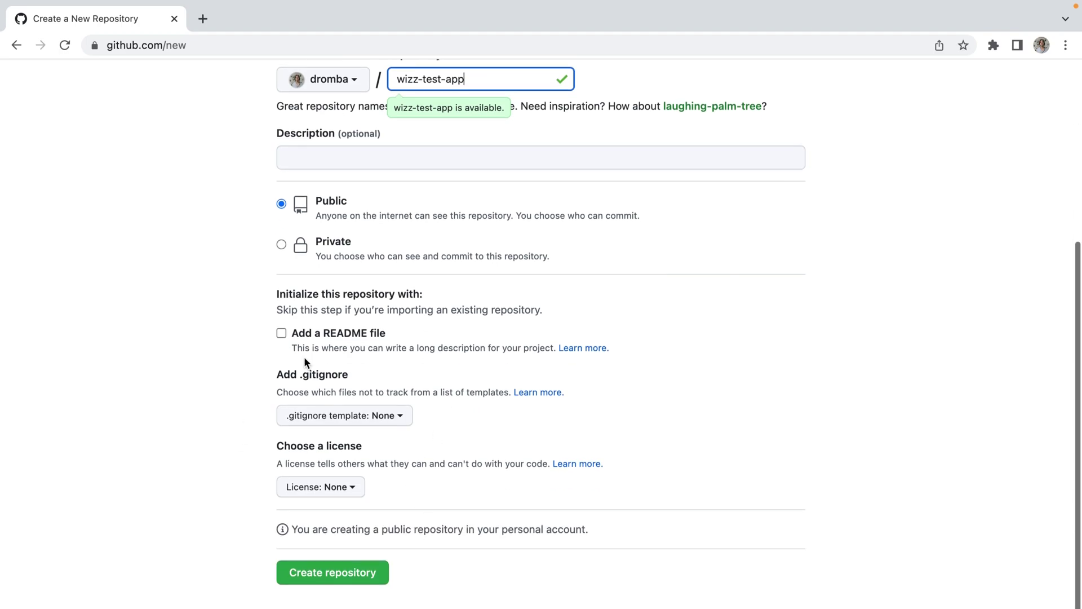
left_click(324, 575)
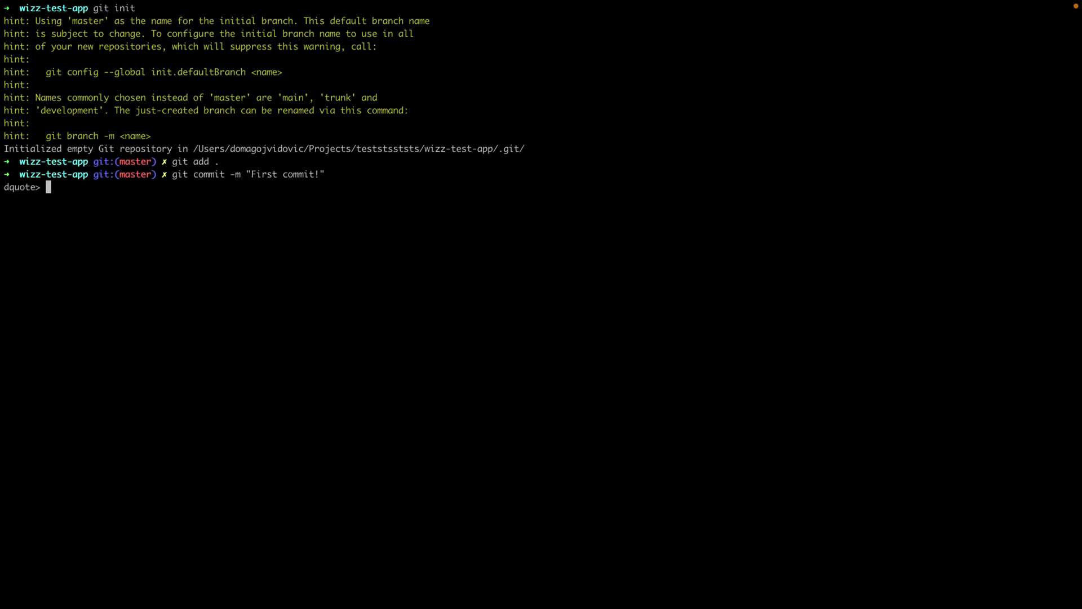
- Cancel the broken dquote prompt and rerun git commit -m "First commit", committing 26 files
key("ctrl+c")
key("Up")
key("BackSpace")
key("BackSpace")
key("BackSpace")
type("it\"")
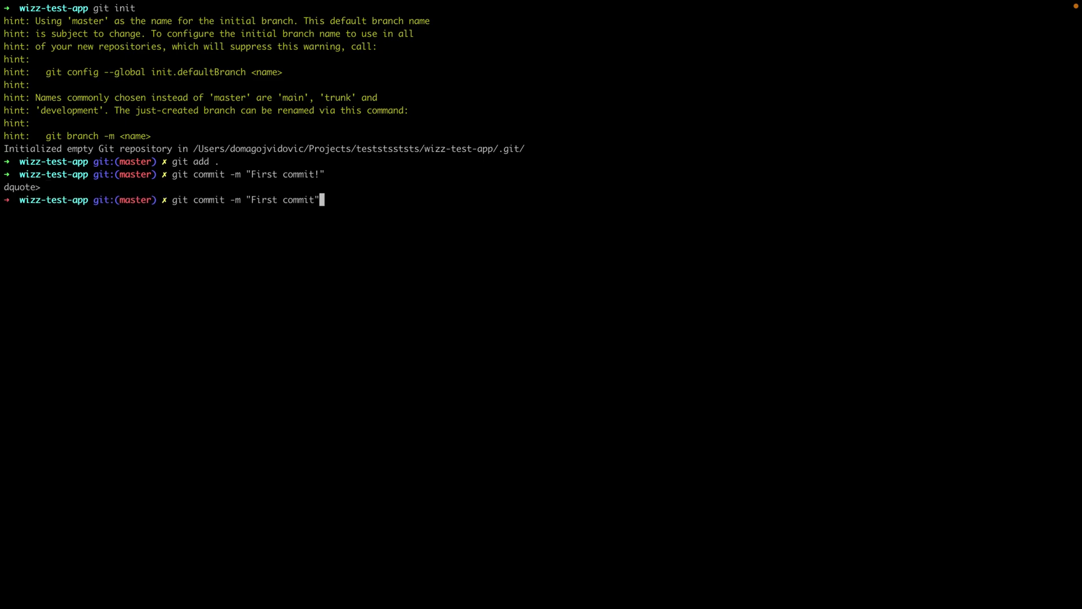
key("Return")
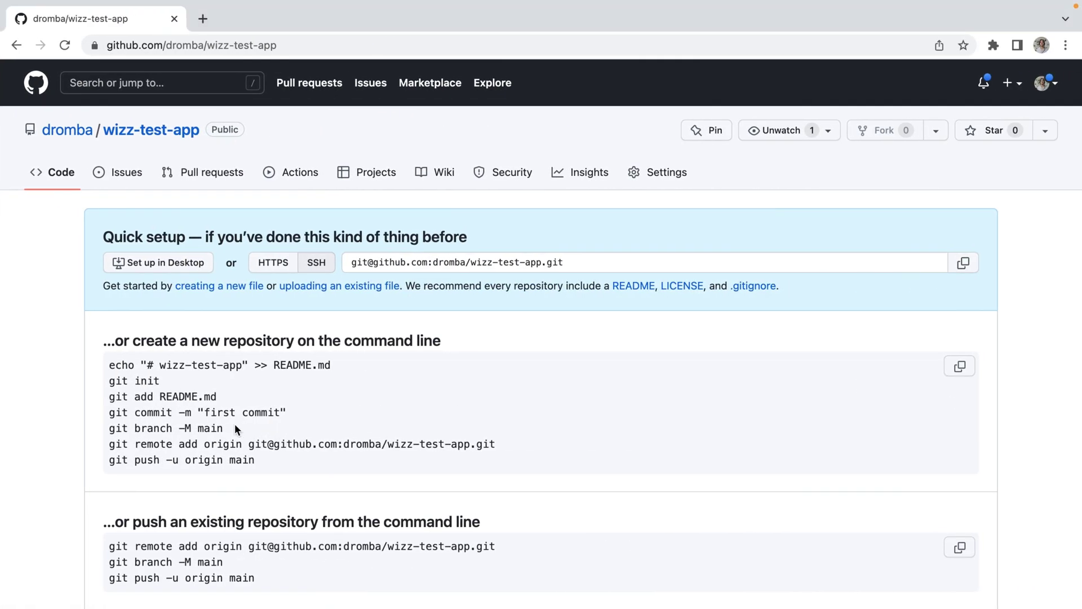
- Rename the local branch to main using GitHub's git branch -M main line
left_click_drag(234, 423, 104, 424)
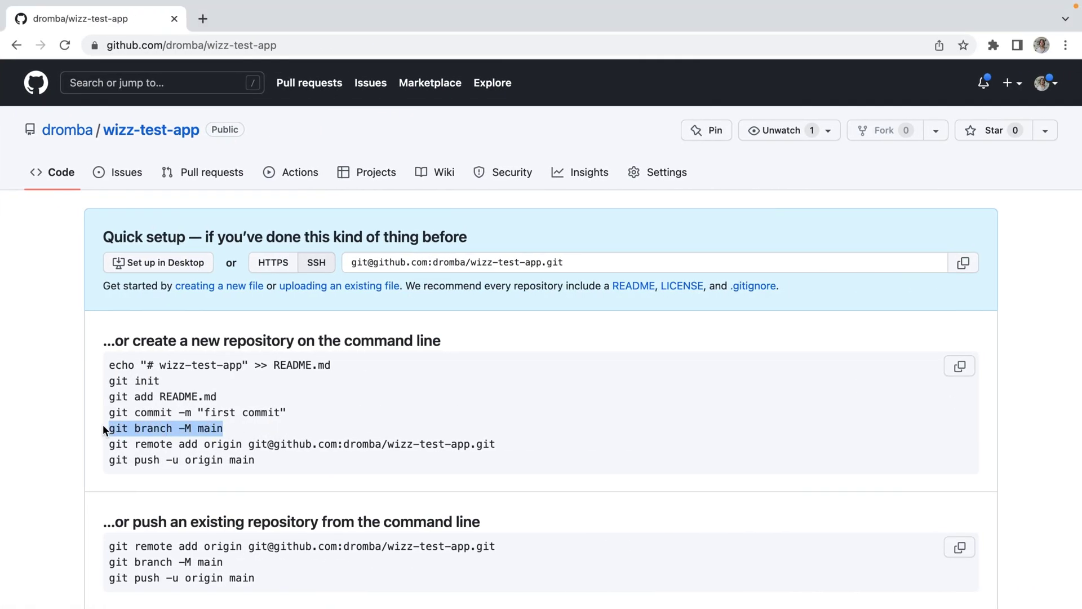
key("ctrl+Left")
key("super+v")
key("Return")
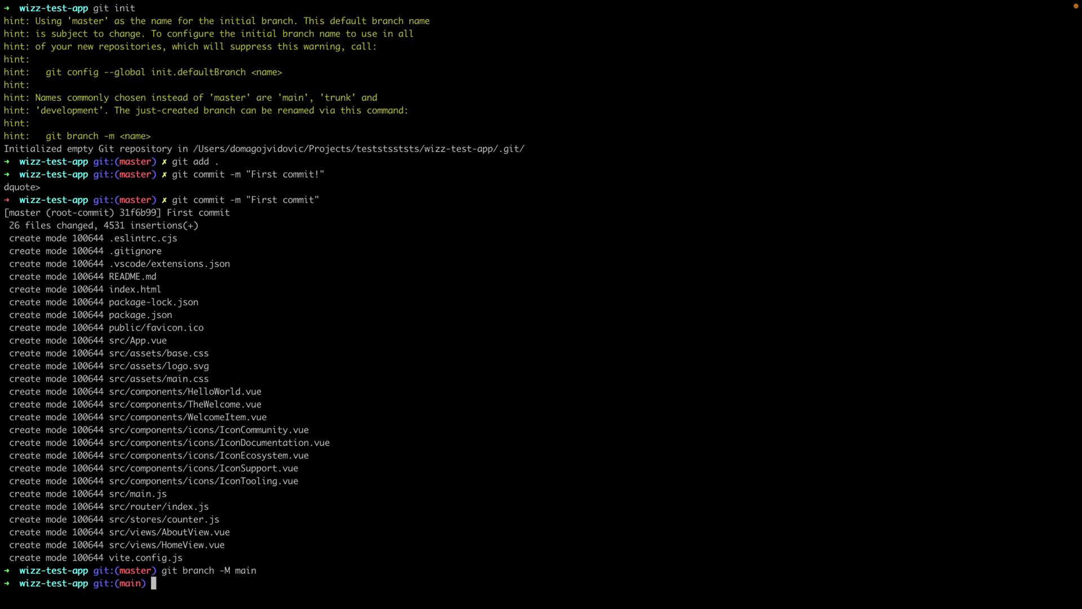
- Add the GitHub wizz-test-app repository as the origin remote
key("ctrl+Right")
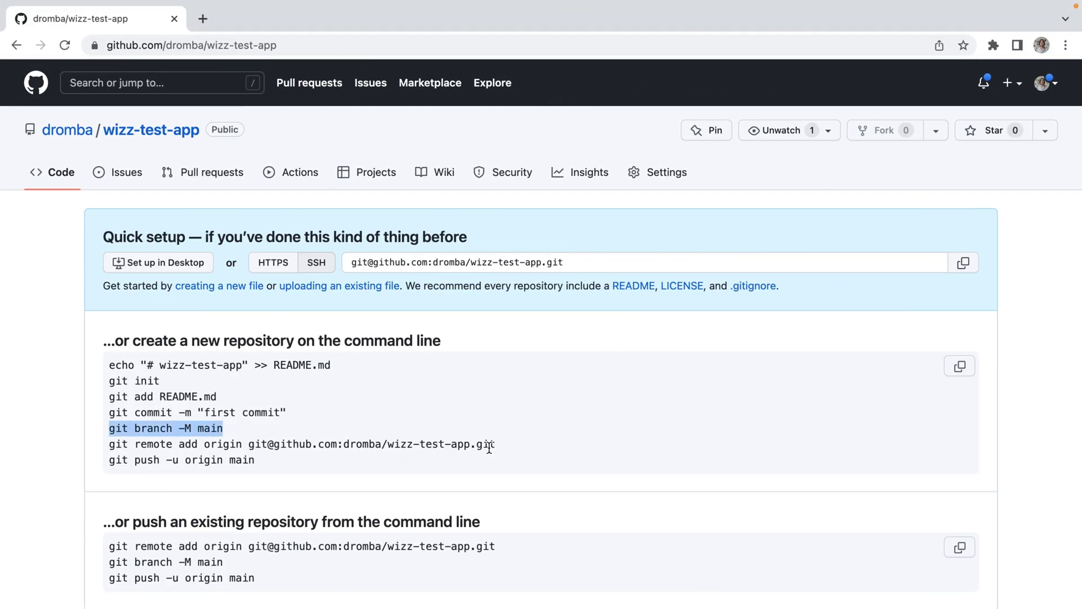
left_click_drag(492, 445, 110, 447)
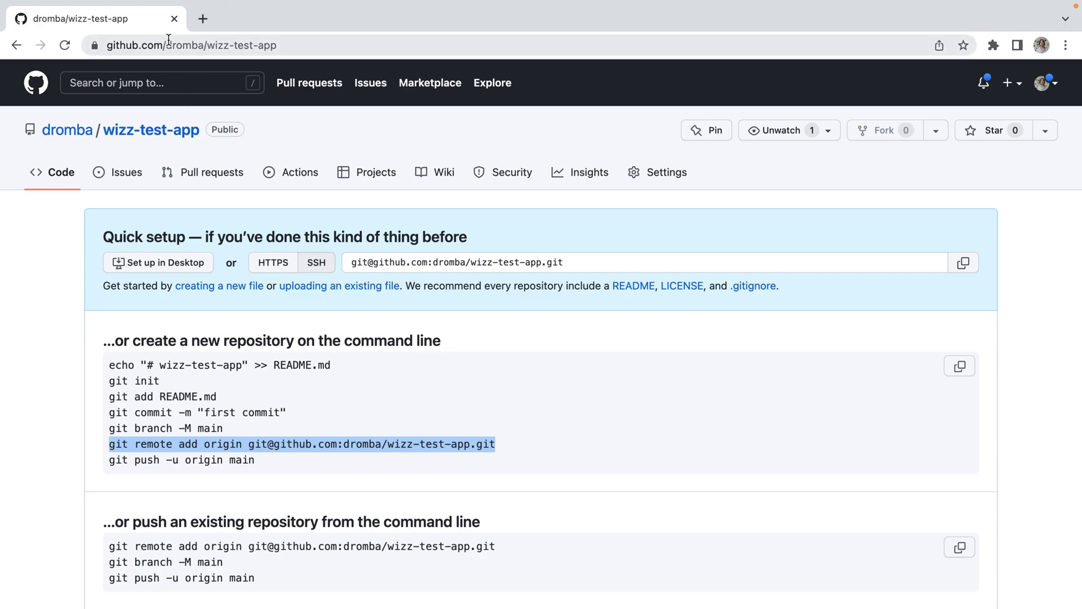
key("ctrl+Left")
key("super+v")
key("Return")
- Push main to origin with git push -u origin main and reload the GitHub repository page
key("ctrl+Right")
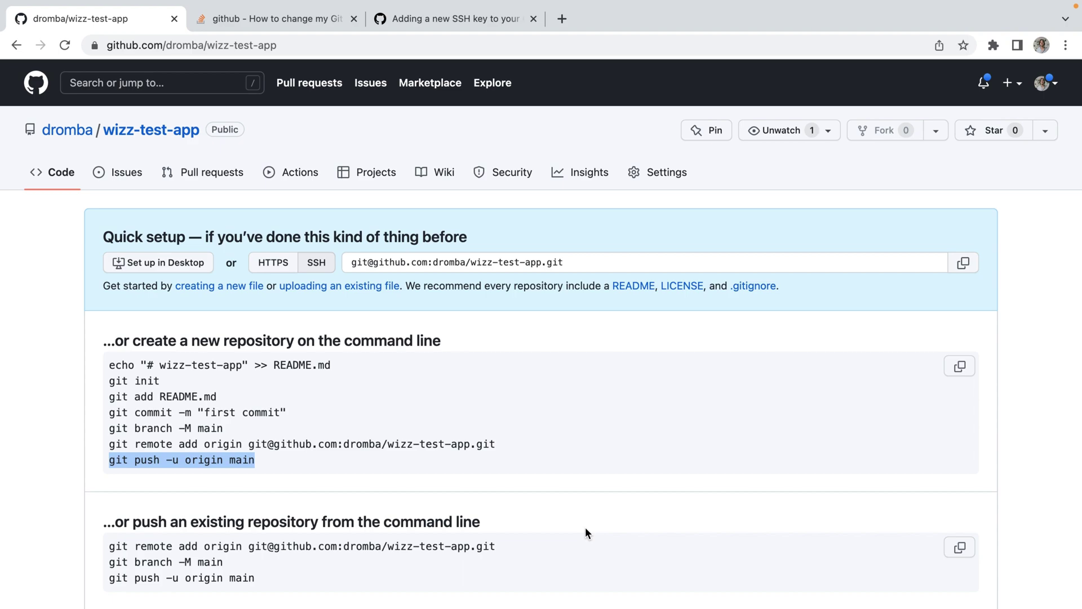
key("ctrl+Left")
key("ctrl+l")
key("super+v")
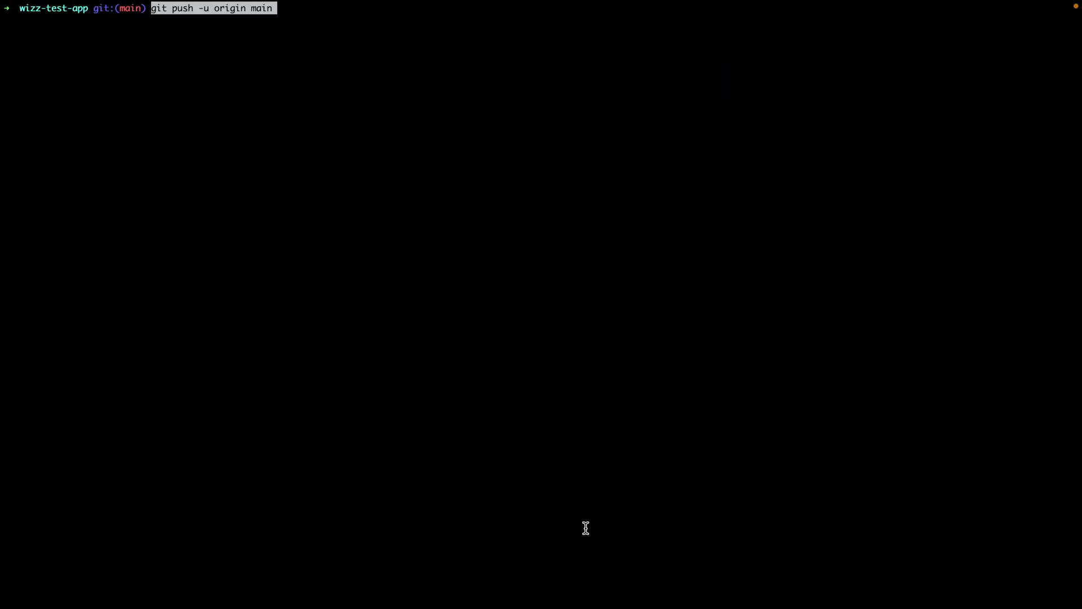
key("Return")
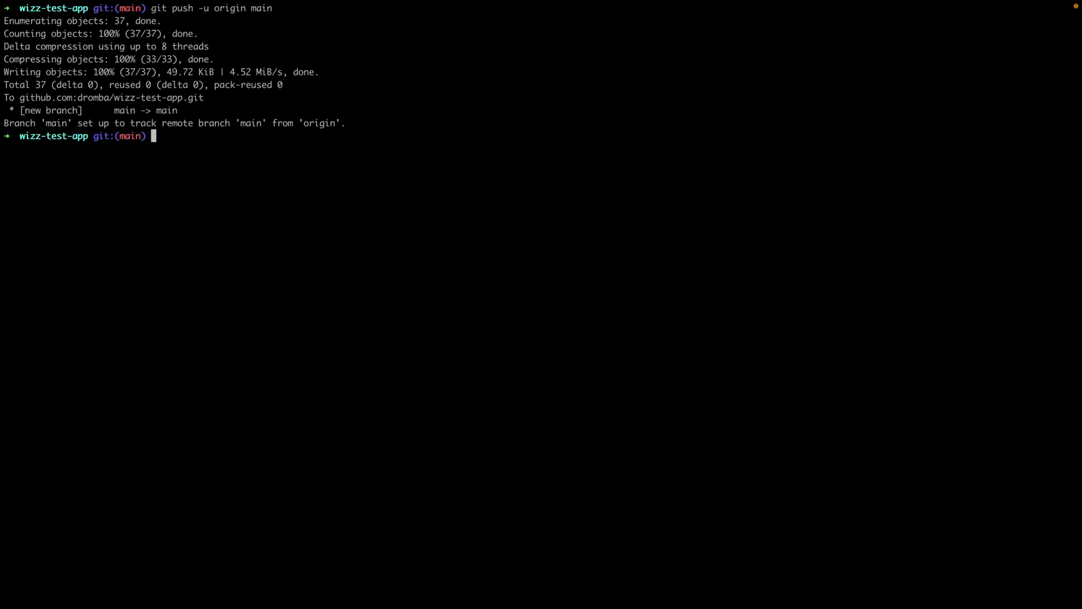
key("ctrl+Right")
key("super+r")
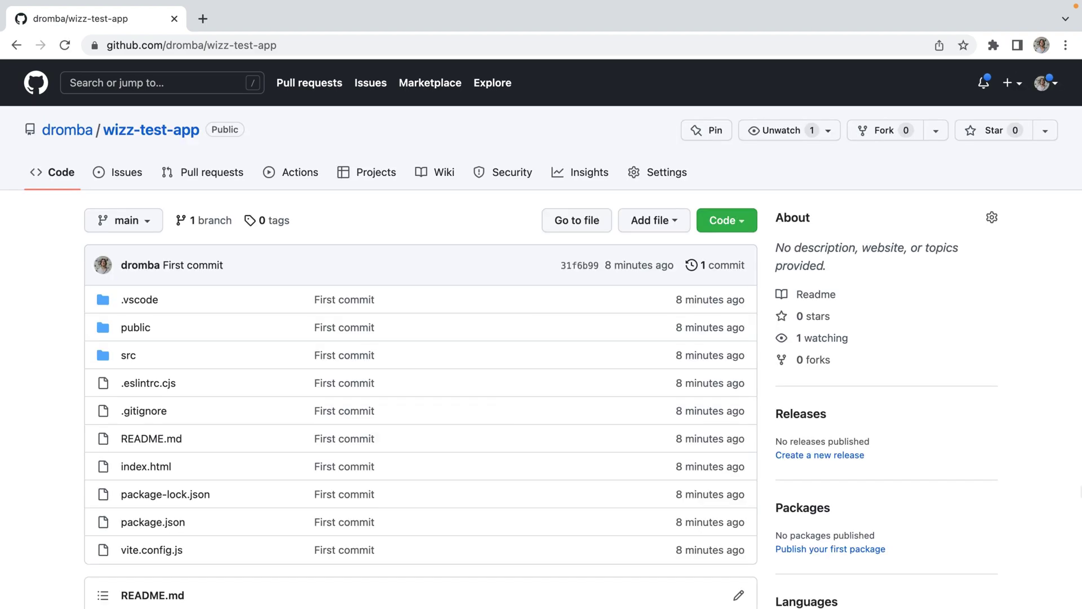
scroll(475, 399, "down", 5)
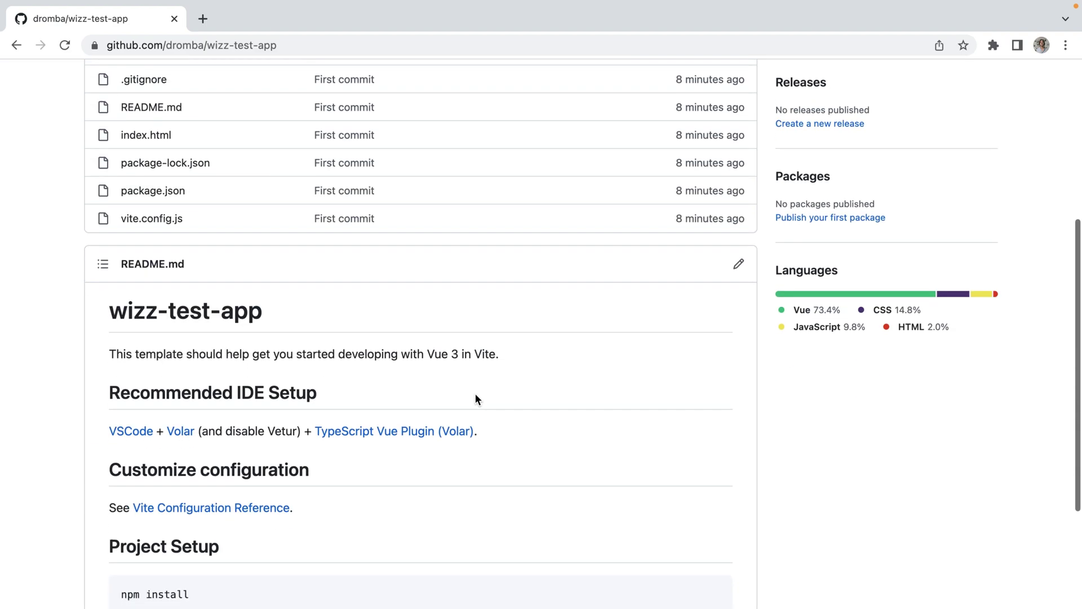
scroll(475, 399, "up", 5)
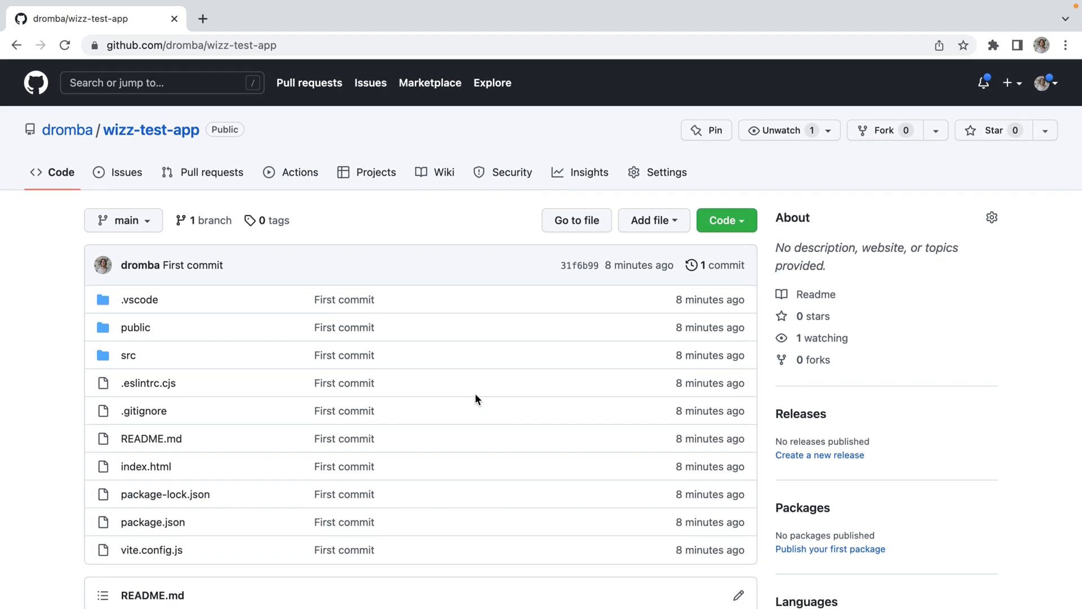
- Search for Vercel, open its dashboard, and import wizz-test-app as a new project
left_click(199, 47)
type("vercel")
key("BackSpace")
type("l")
key("Return")
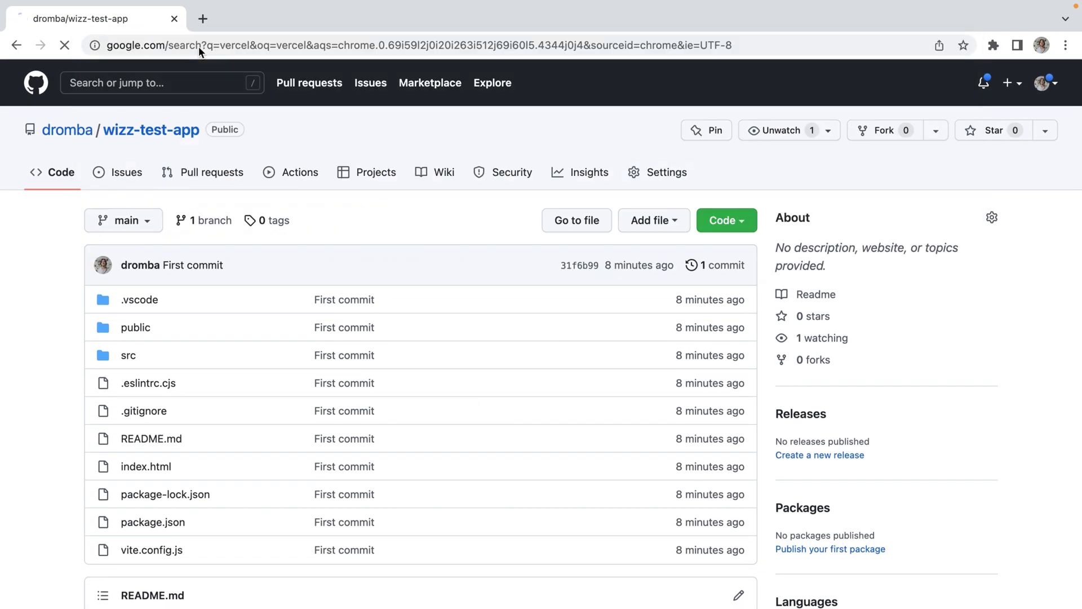
left_click(272, 225)
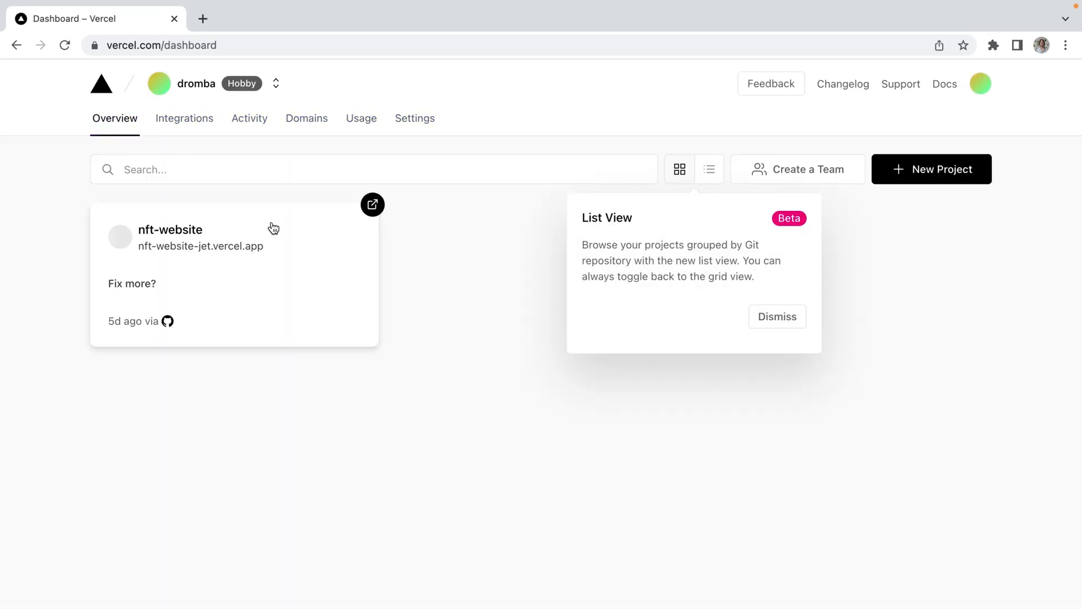
left_click(953, 167)
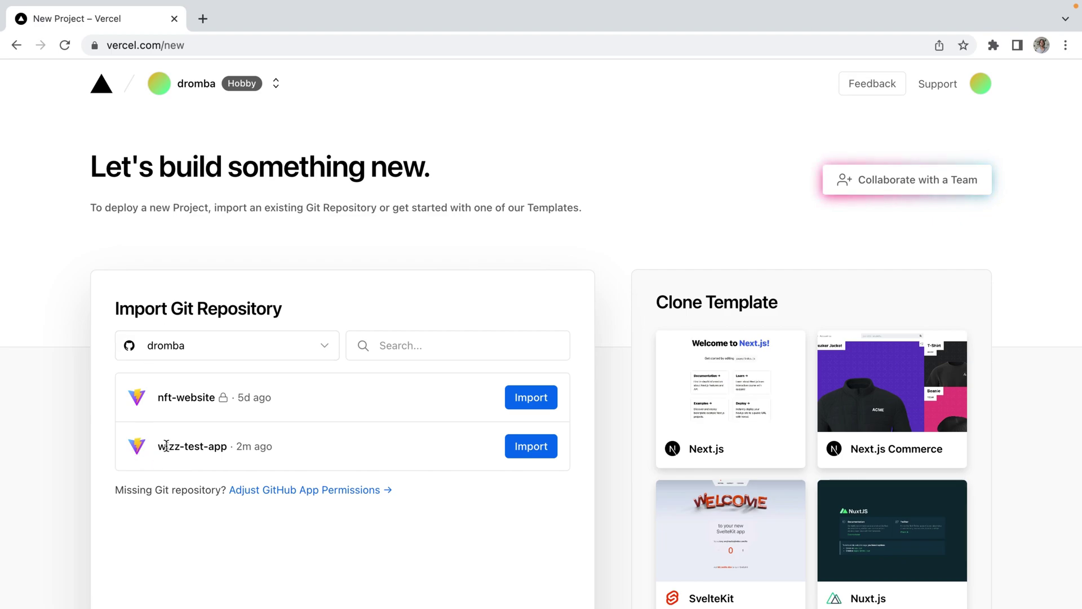
left_click(511, 446)
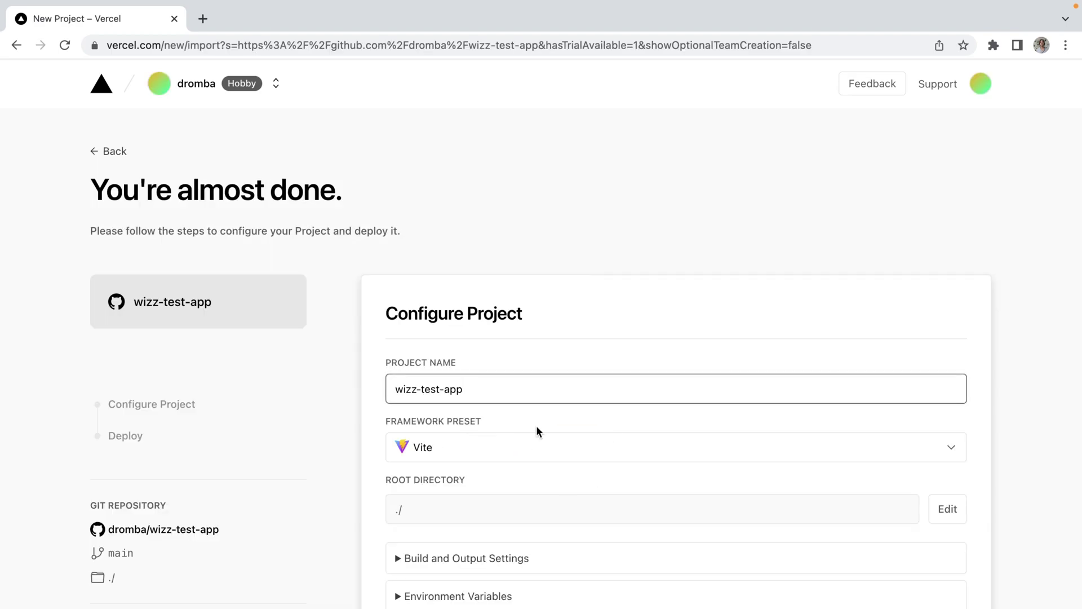
scroll(586, 440, "down", 3)
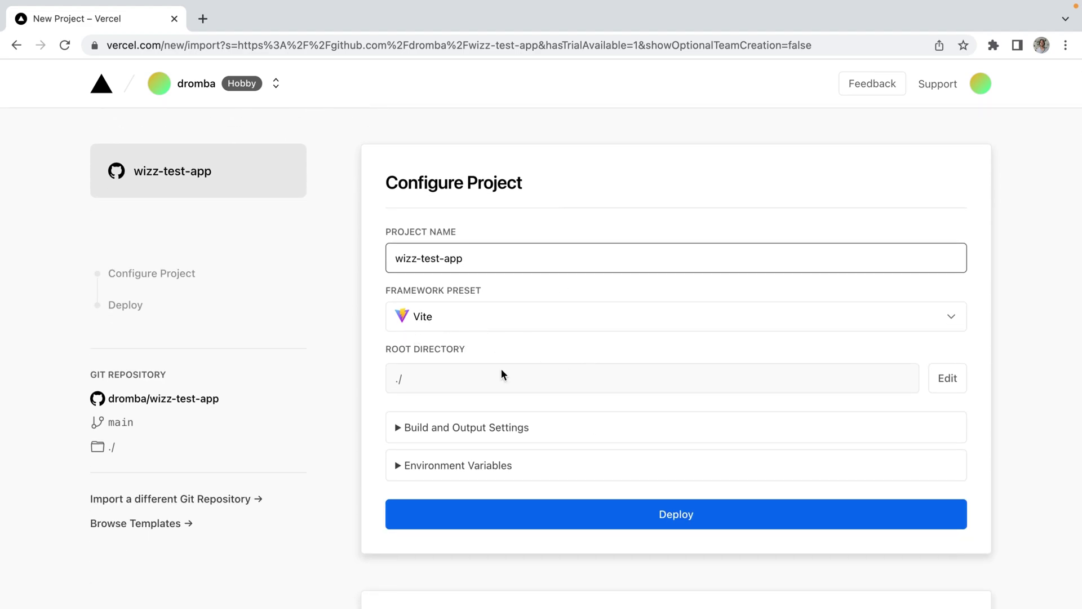
- Deploy wizz-test-app with the Vite preset and root directory ./
key("Return")
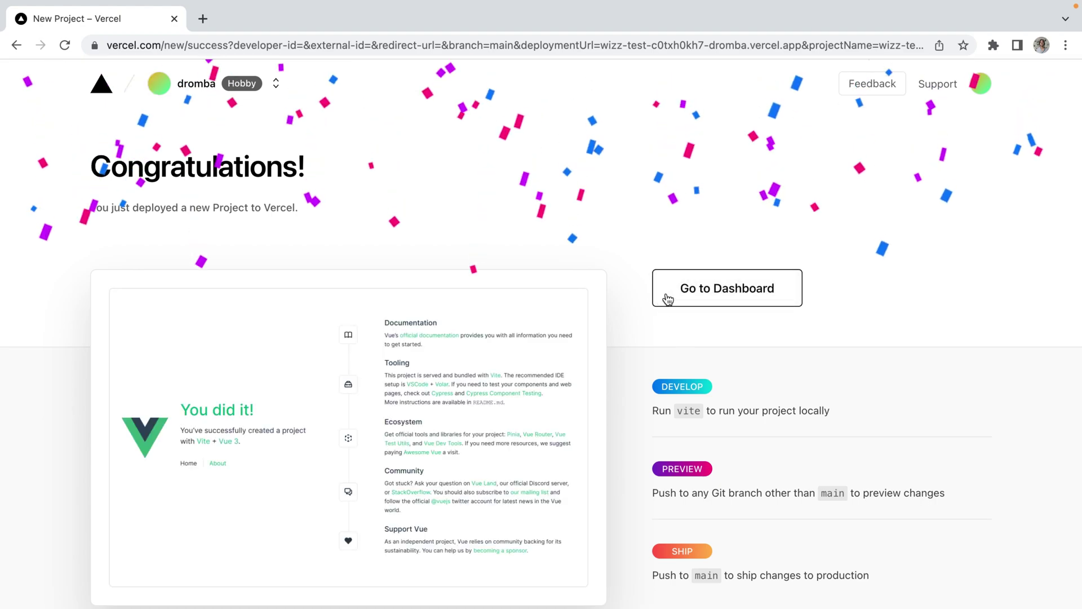
- Open wizz-test-app.vercel.app from the project overview and reveal its full https address
left_click(672, 296)
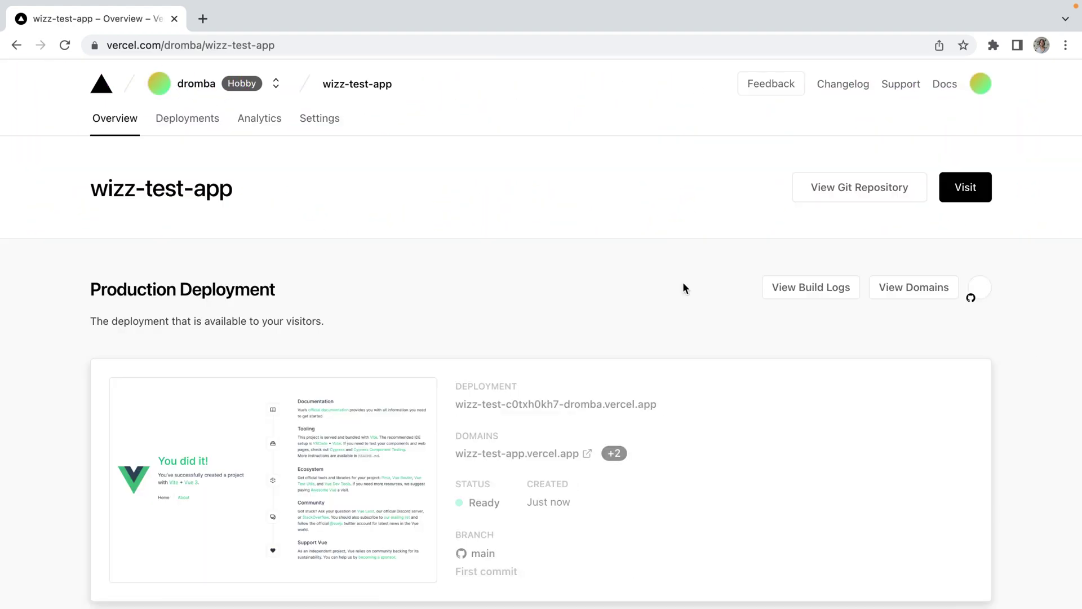
left_click(571, 404)
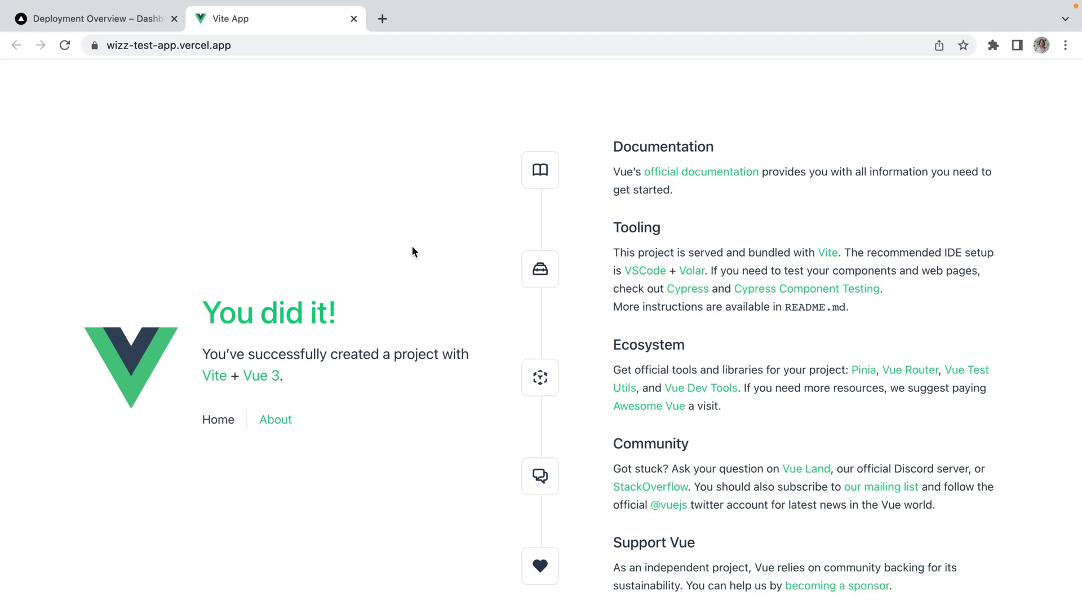
left_click(173, 48)
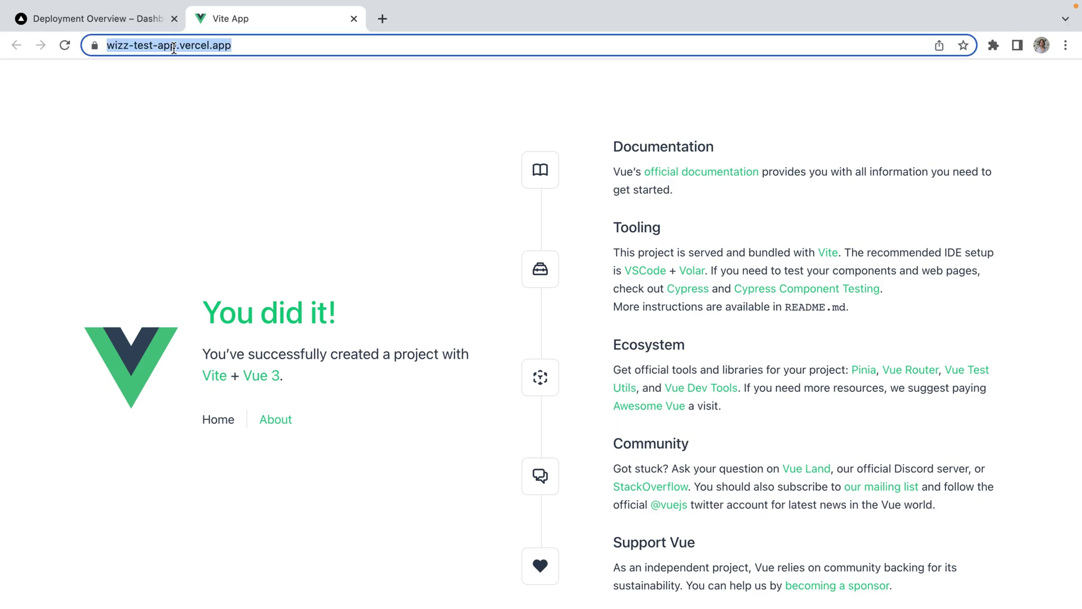
left_click(174, 49)
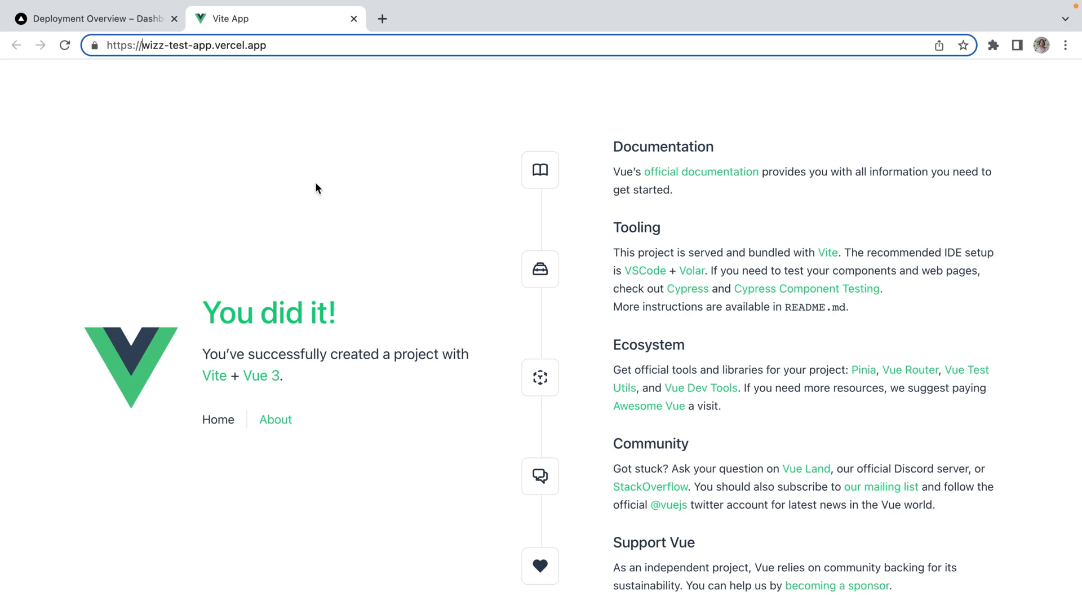